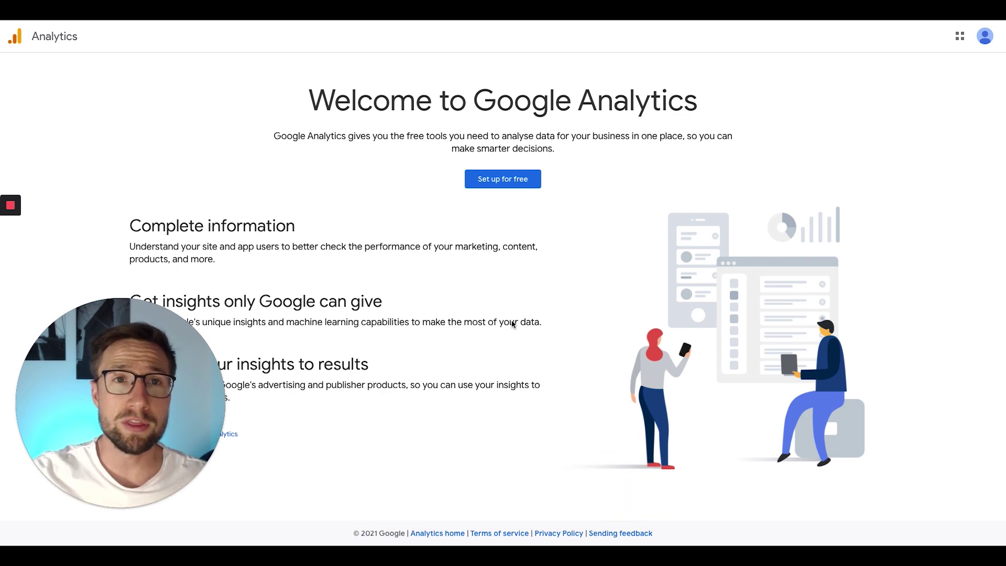
Step: Start a free Google Analytics account setup from the Welcome page
{"action": "mouse_move", "coordinate": [238, 24]}
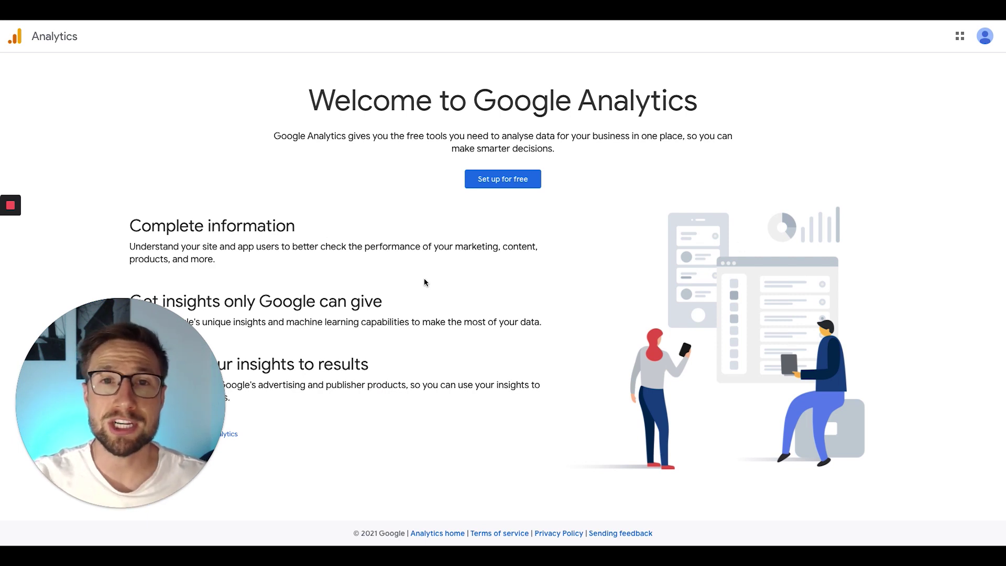
{"action": "left_click", "coordinate": [504, 187]}
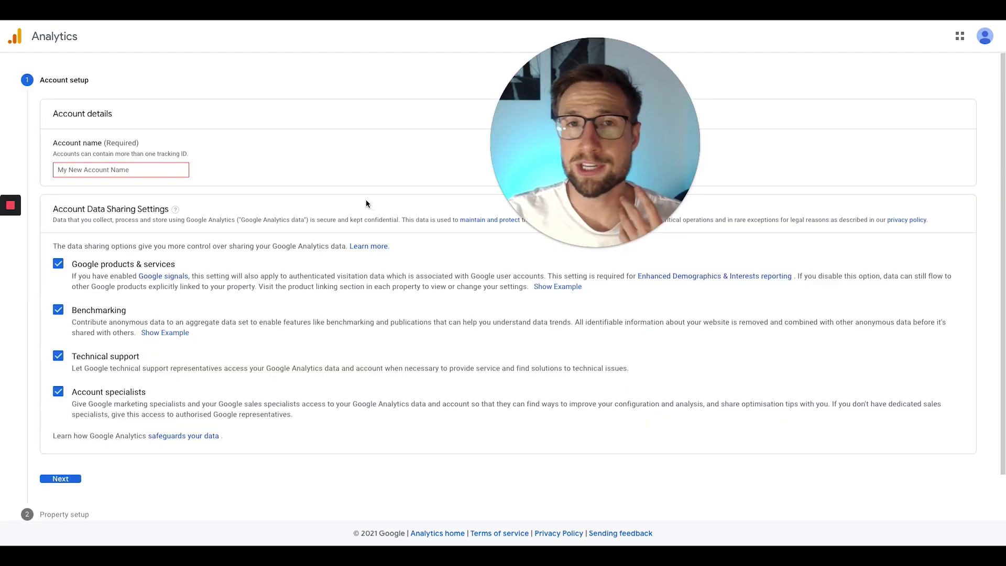
Step: Enter 'Key Surfers' as the account name
{"action": "left_click", "coordinate": [116, 171]}
{"action": "type", "text": "Key Surfers"}
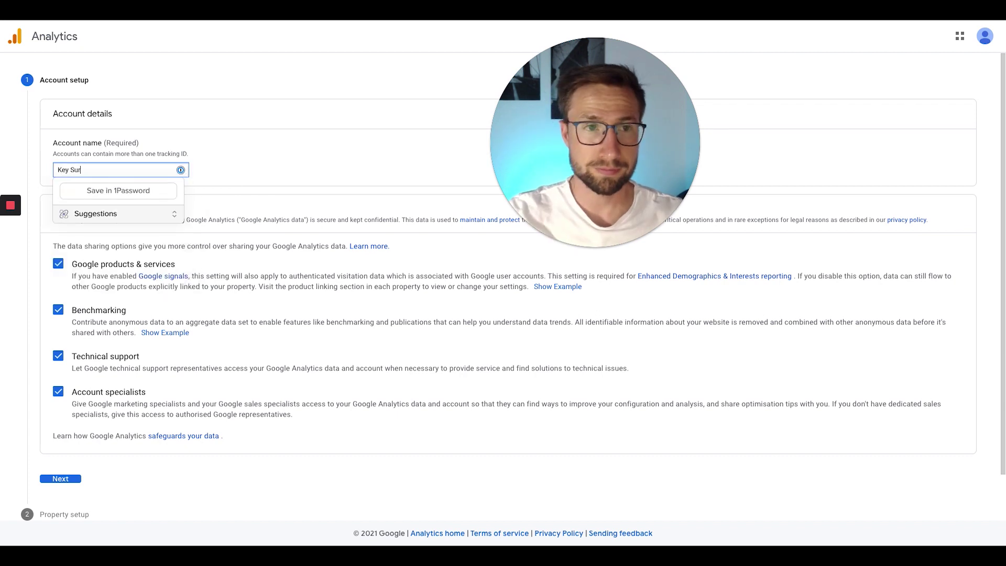
{"action": "left_click", "coordinate": [58, 279]}
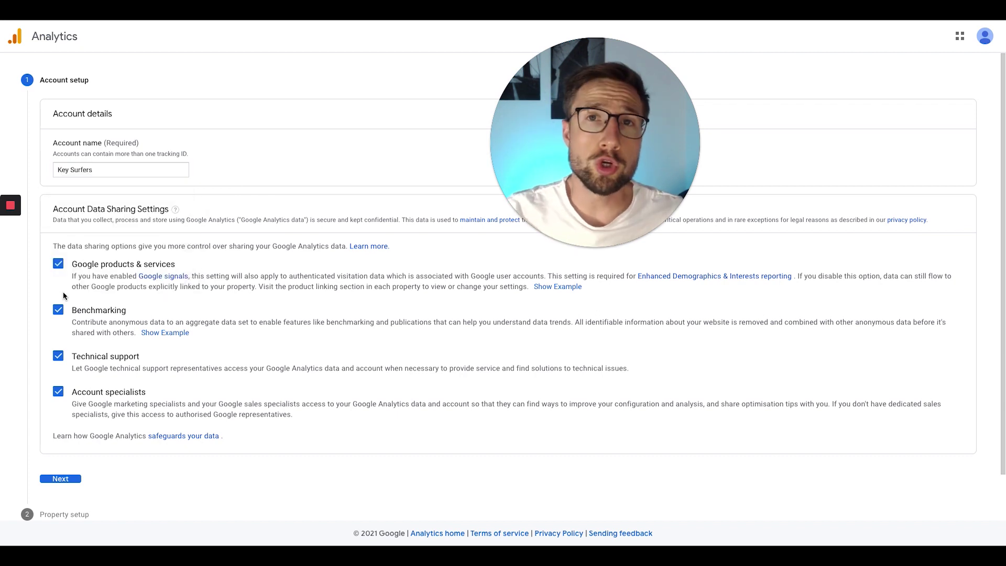
Step: Untick all four Account Data Sharing options and continue to property setup
{"action": "left_click", "coordinate": [58, 265]}
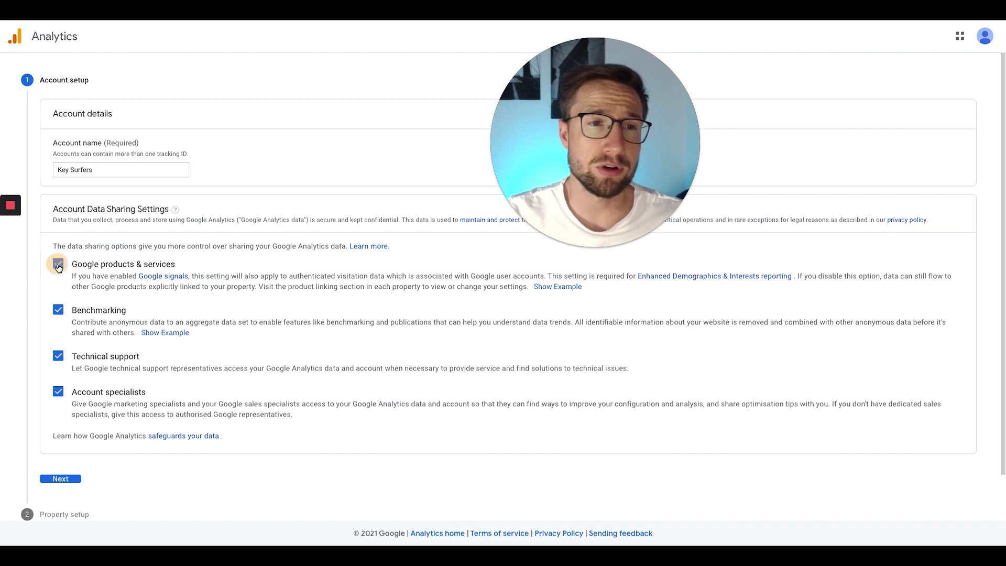
{"action": "left_click", "coordinate": [58, 310]}
{"action": "left_click", "coordinate": [58, 355]}
{"action": "left_click", "coordinate": [59, 392]}
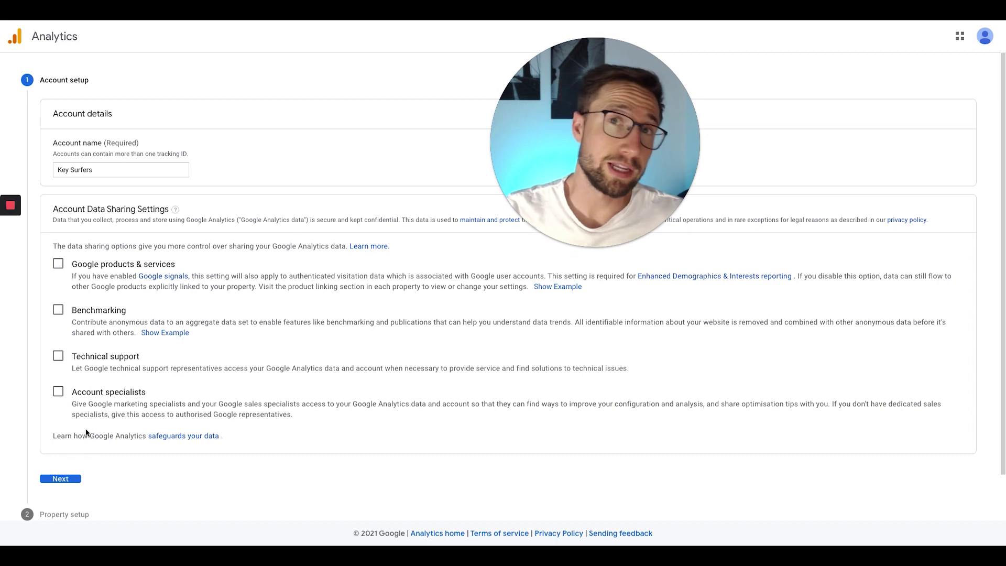
{"action": "left_click", "coordinate": [61, 479]}
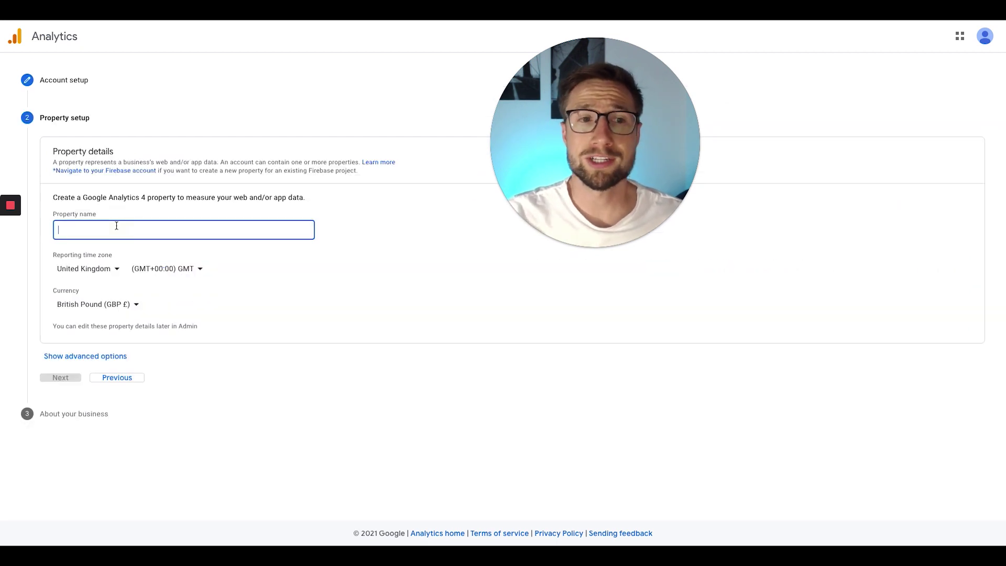
Step: Name the property Key Surfers, with Australia, (GMT+11:00) Sydney Time and Australian Dollar currency
{"action": "type", "text": "Key"}
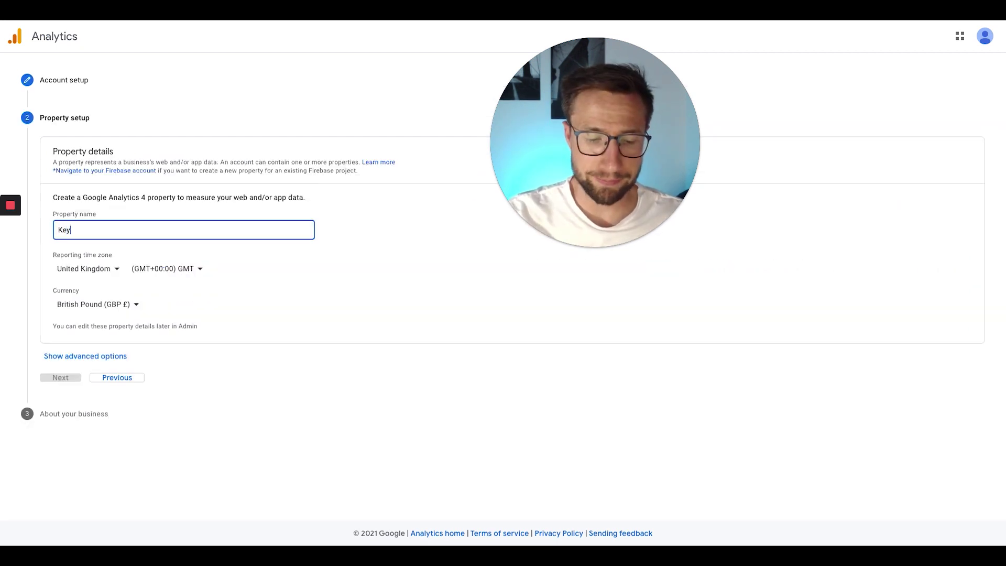
{"action": "type", "text": " Surfers"}
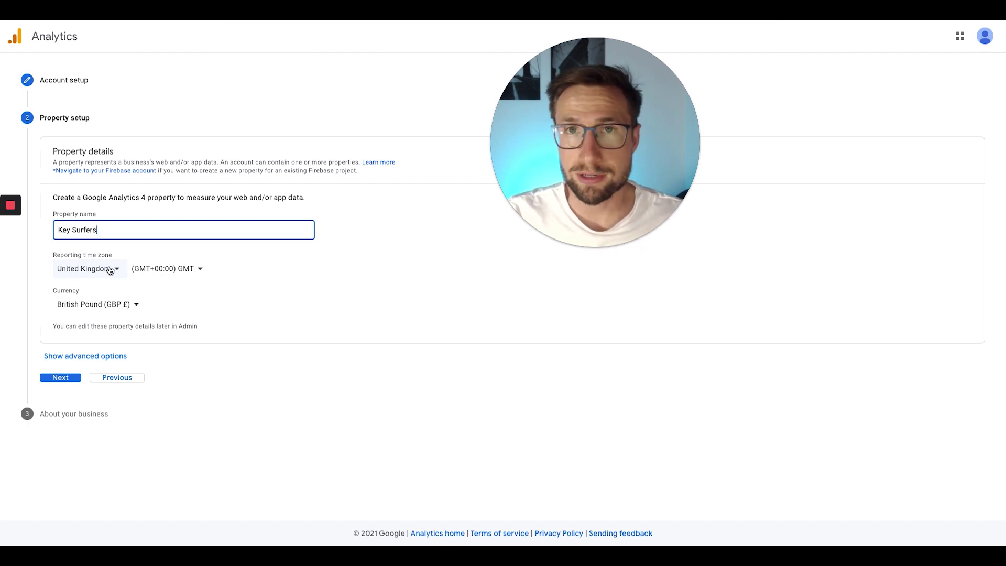
{"action": "left_click", "coordinate": [110, 270]}
{"action": "left_click", "coordinate": [109, 434]}
{"action": "left_click", "coordinate": [179, 269]}
{"action": "left_click", "coordinate": [190, 407]}
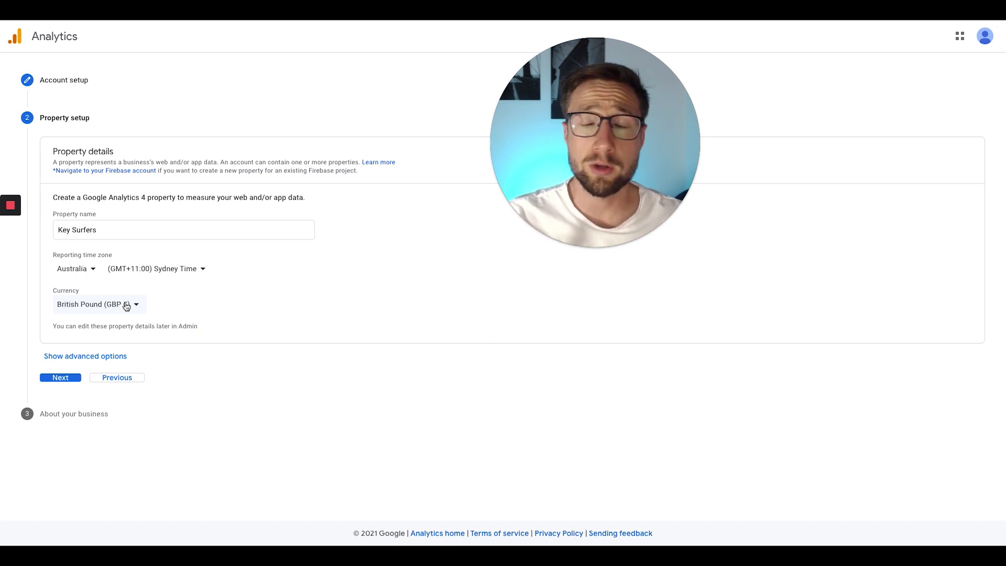
{"action": "left_click", "coordinate": [126, 306]}
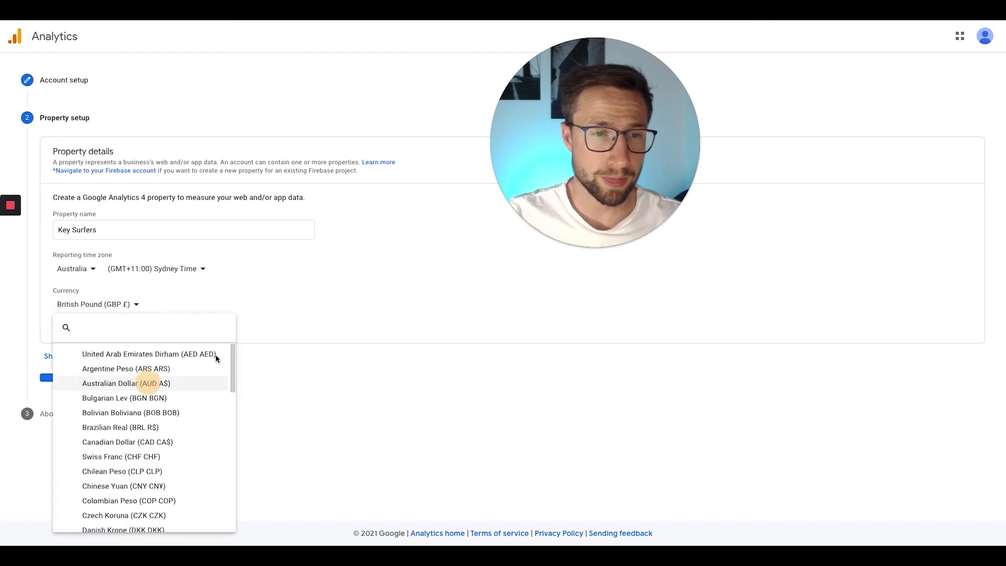
{"action": "left_click", "coordinate": [54, 381]}
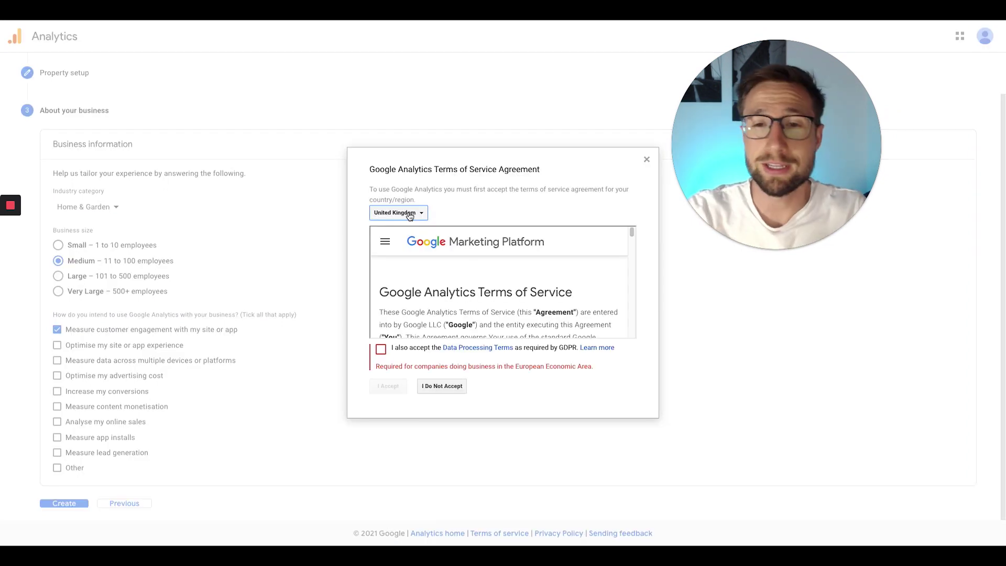
Step: Set the terms country to Australia, tick the GDPR terms and accept the Terms of Service
{"action": "left_click", "coordinate": [410, 213]}
{"action": "type", "text": "aust"}
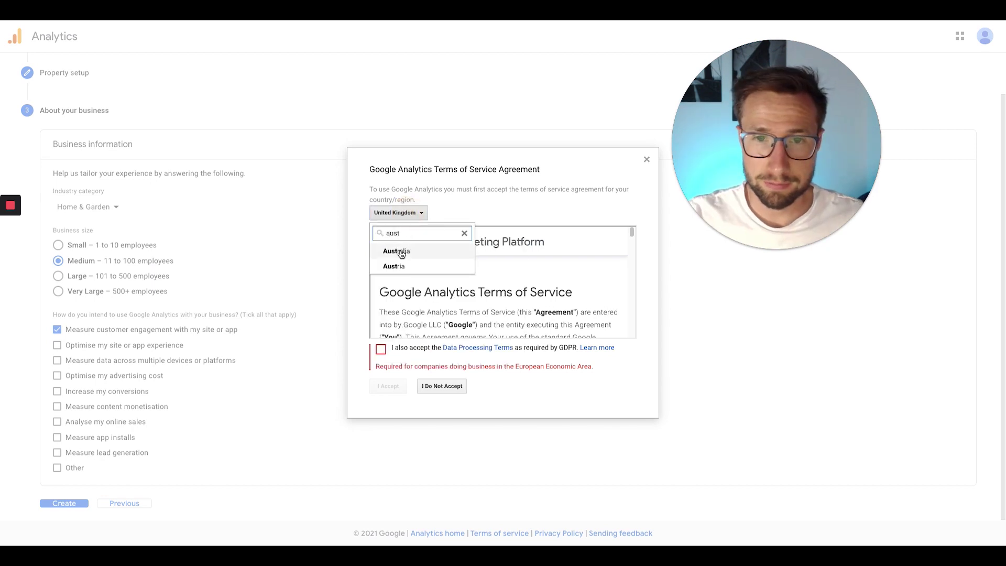
{"action": "left_click", "coordinate": [397, 251]}
{"action": "left_click", "coordinate": [381, 349]}
{"action": "left_click", "coordinate": [388, 370]}
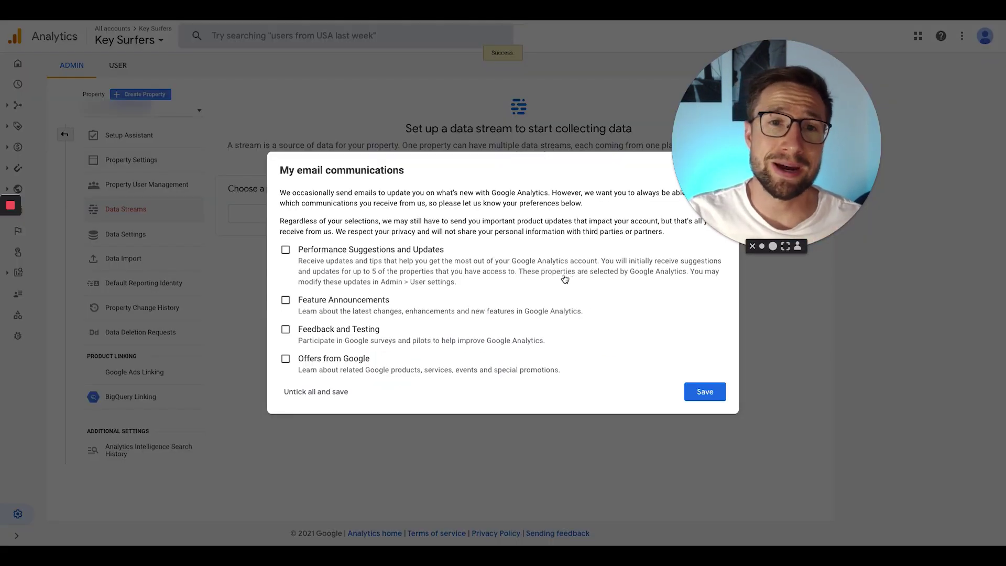
Step: Opt in to Performance Suggestions and Updates emails and save the preferences
{"action": "left_click", "coordinate": [333, 258]}
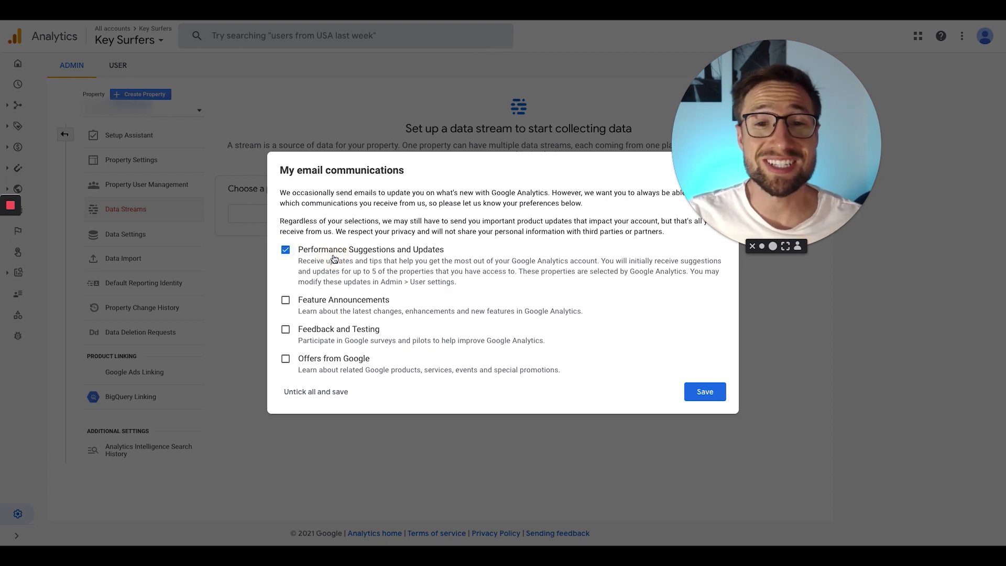
{"action": "left_click", "coordinate": [694, 387]}
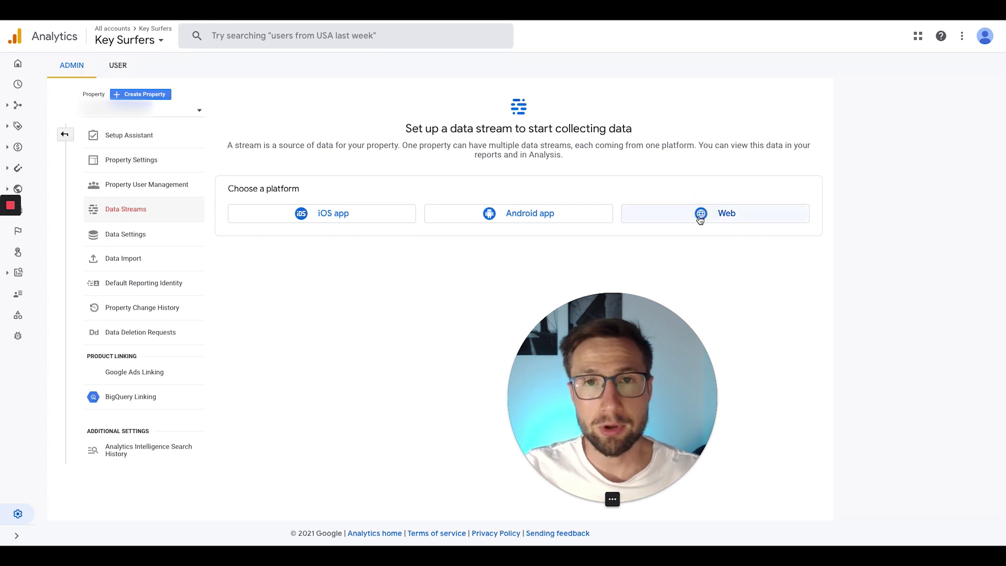
{"action": "left_click", "coordinate": [701, 219]}
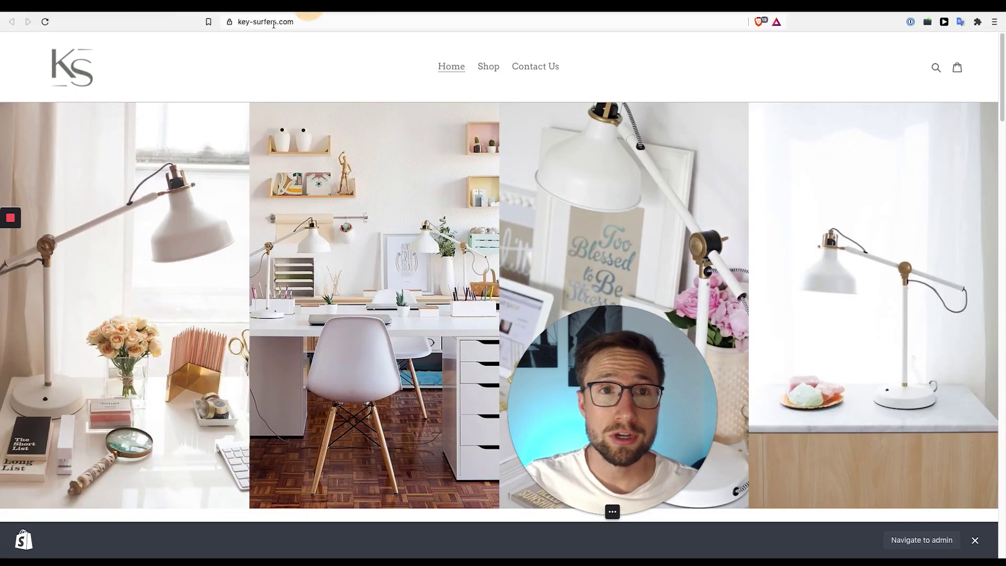
{"action": "left_click", "coordinate": [308, 22]}
{"action": "key", "text": "super+c"}
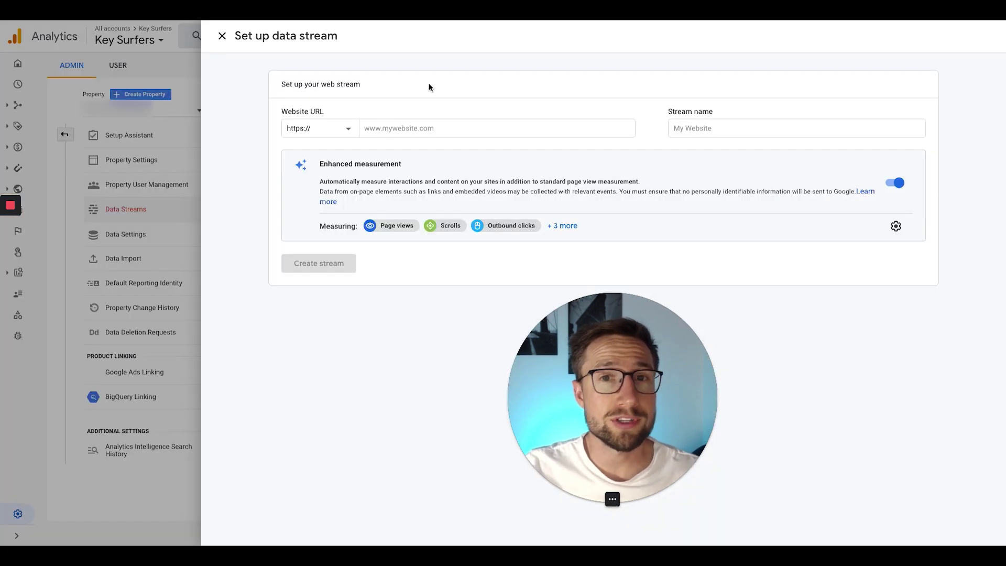
{"action": "left_click", "coordinate": [412, 122]}
{"action": "key", "text": "super+v"}
{"action": "left_click", "coordinate": [696, 128]}
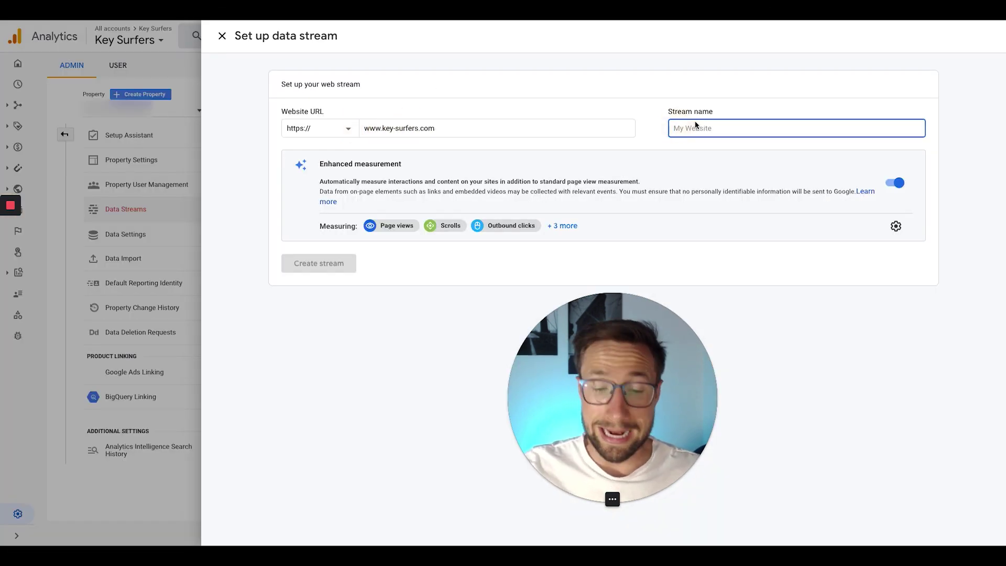
{"action": "type", "text": "Key Surfers"}
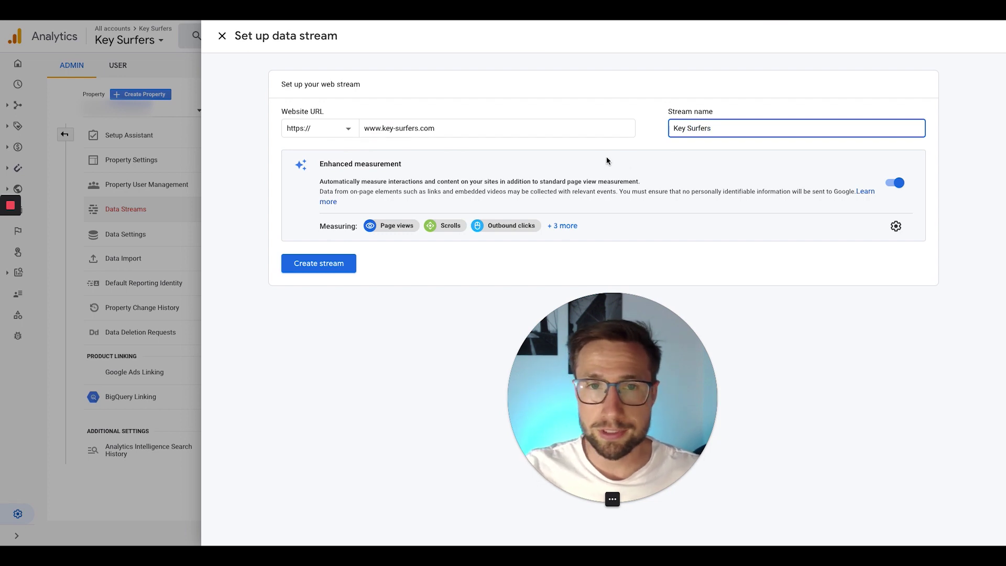
{"action": "left_click", "coordinate": [415, 163]}
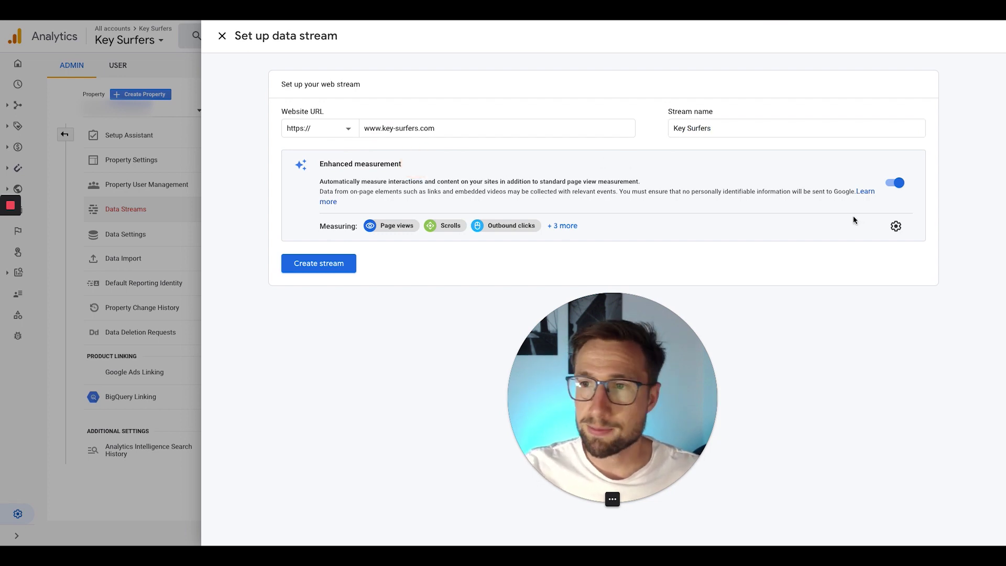
{"action": "left_click", "coordinate": [328, 265]}
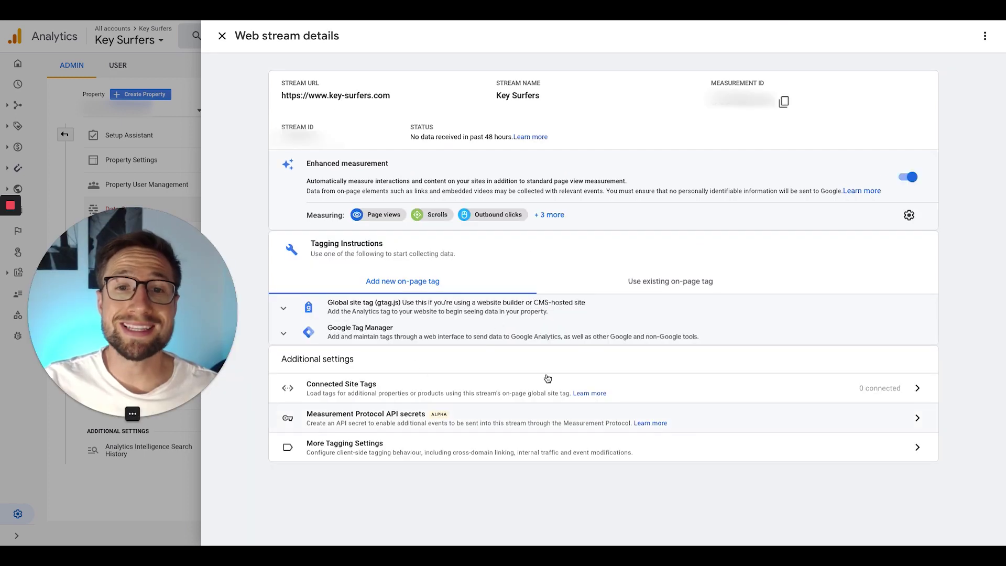
Step: Reopen the Key Surfers web stream and copy its Global site tag (gtag.js) snippet
{"action": "left_click", "coordinate": [222, 36]}
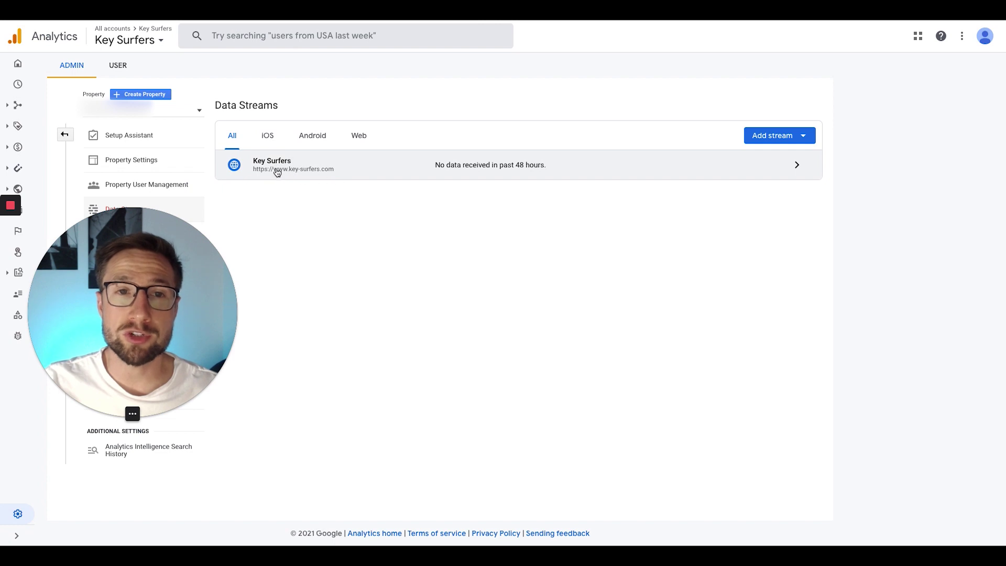
{"action": "left_click", "coordinate": [329, 169]}
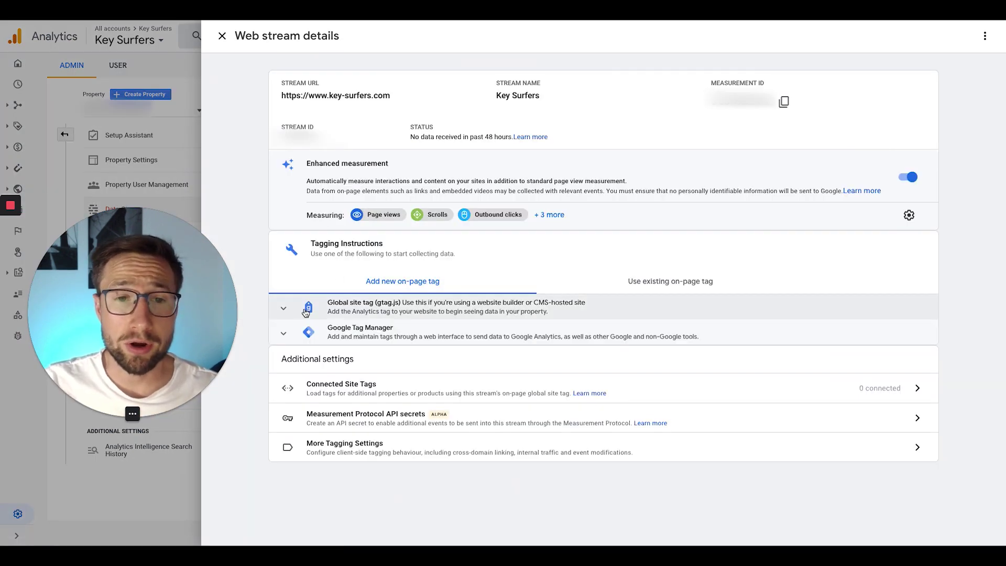
{"action": "left_click", "coordinate": [346, 308]}
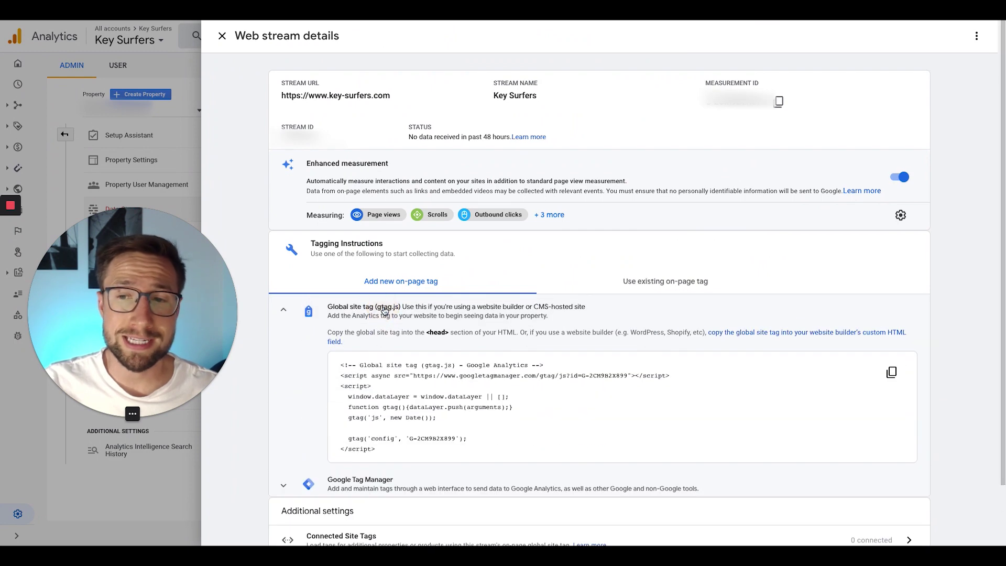
{"action": "left_click", "coordinate": [891, 372]}
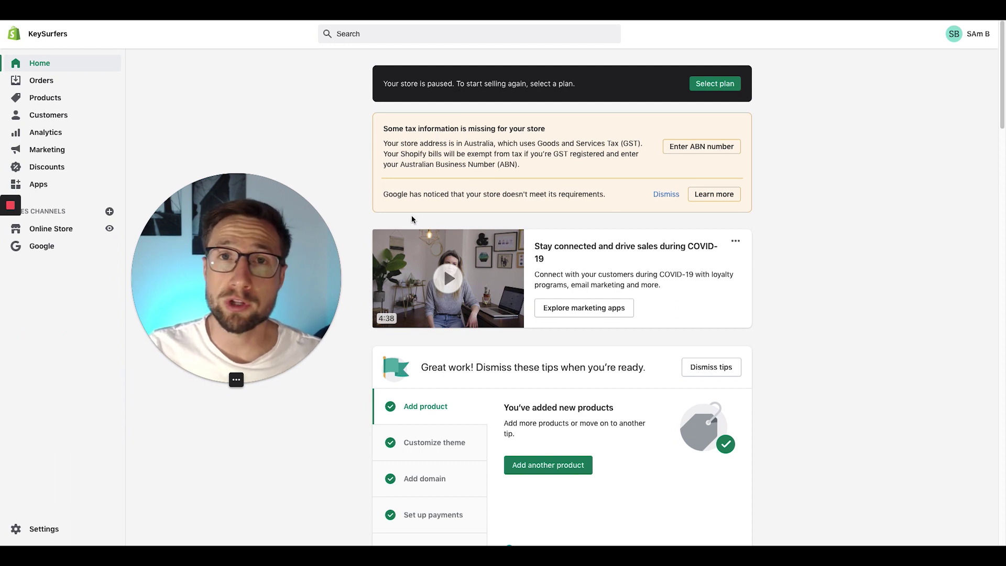
Step: From Online Store > Themes, open Edit code for the Debut theme
{"action": "left_click", "coordinate": [49, 230]}
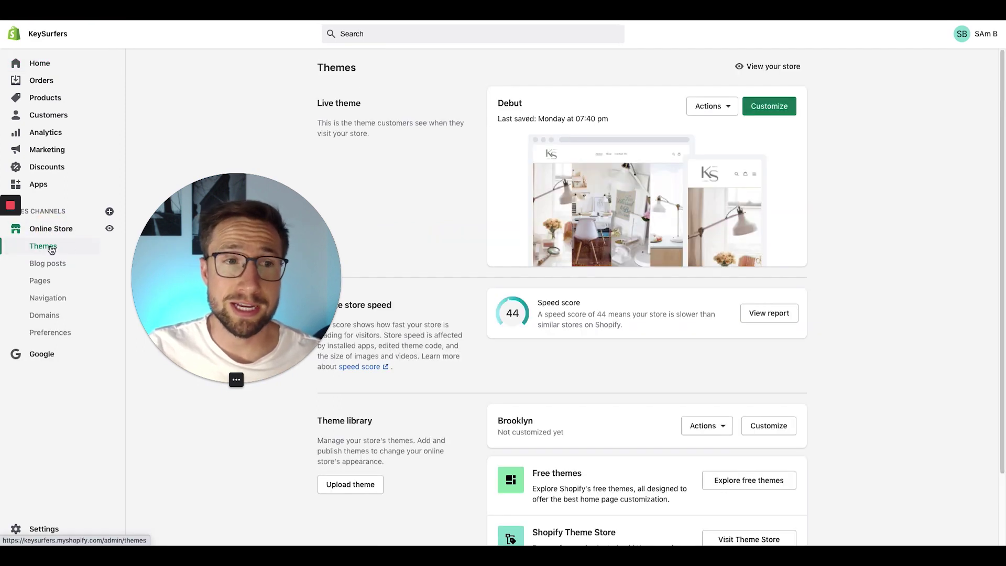
{"action": "left_click", "coordinate": [404, 169]}
{"action": "left_click", "coordinate": [710, 106]}
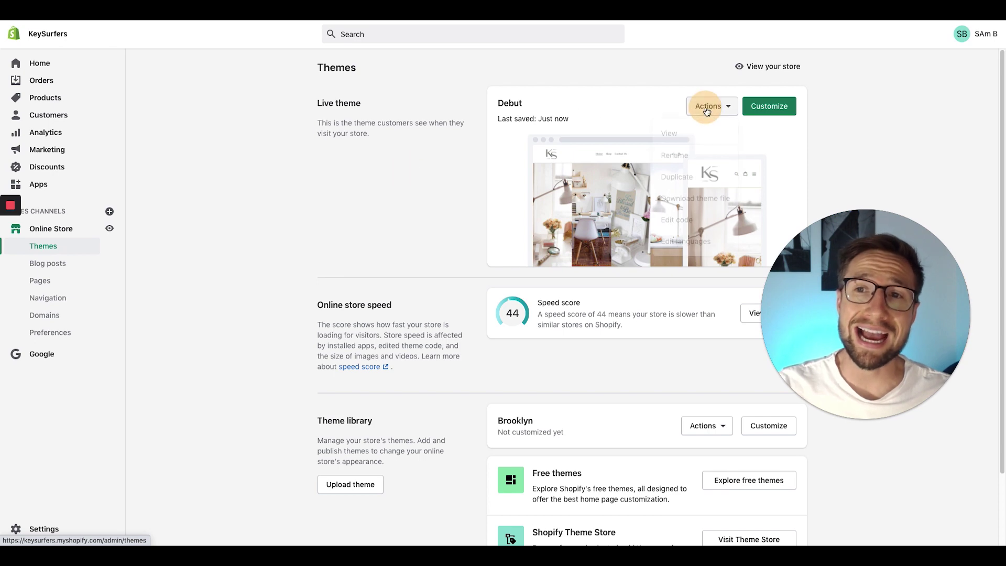
{"action": "left_click", "coordinate": [684, 220]}
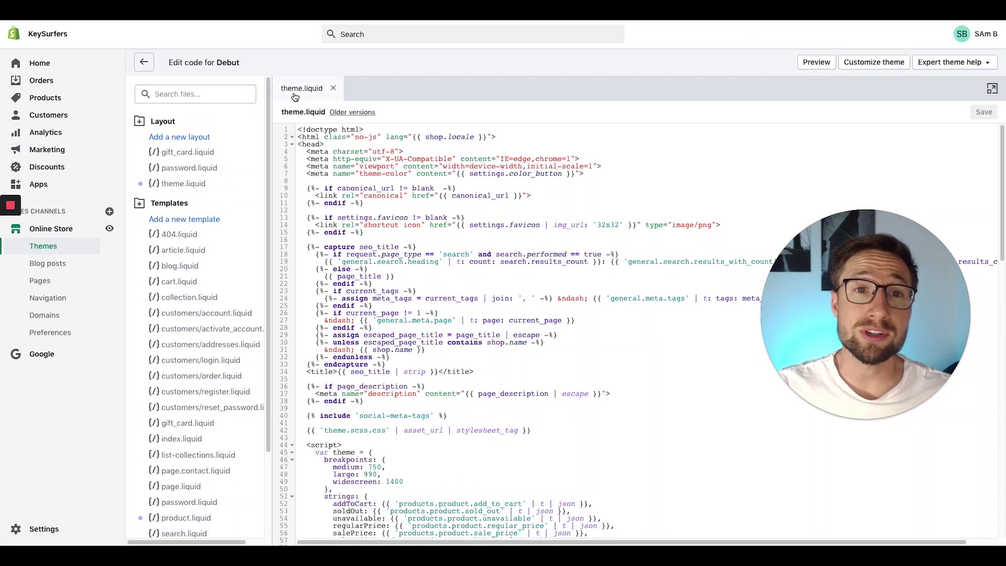
Step: Paste the gtag snippet after <head> on line 3 of theme.liquid, save, and view the live store
{"action": "left_click_drag", "start_coordinate": [325, 144], "coordinate": [297, 138]}
{"action": "left_click", "coordinate": [333, 144]}
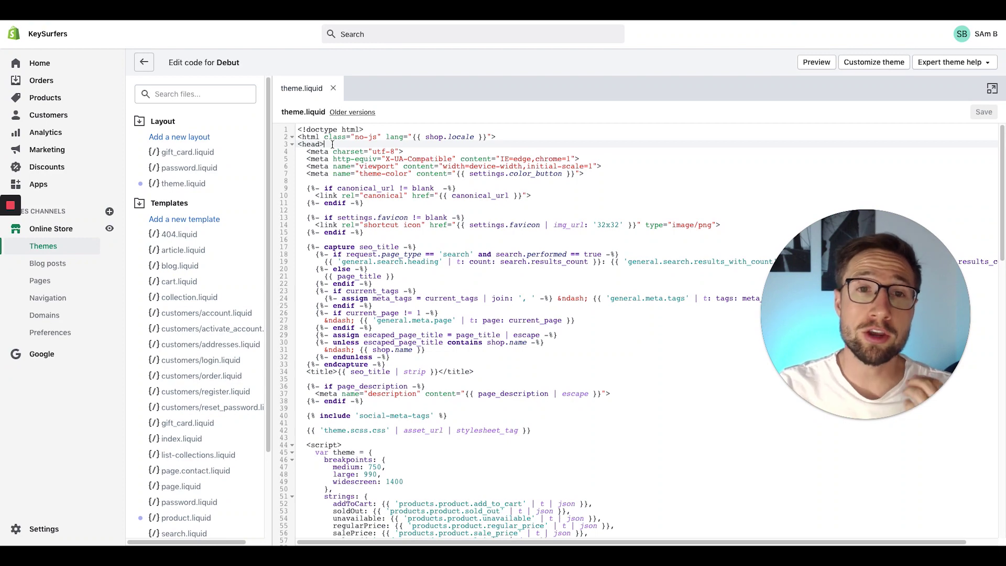
{"action": "key", "text": "Return"}
{"action": "key", "text": "Return"}
{"action": "key", "text": "Return"}
{"action": "key", "text": "Up"}
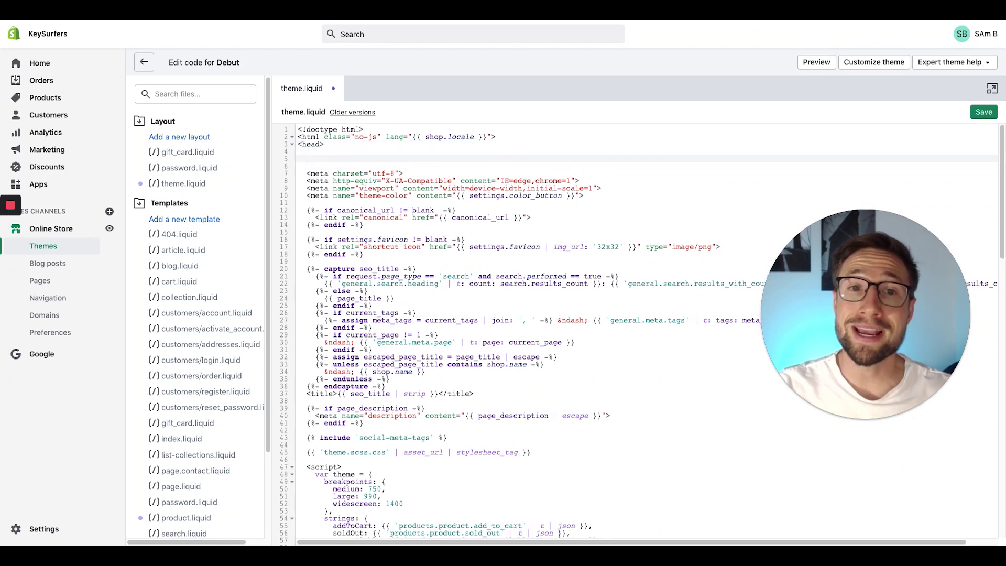
{"action": "key", "text": "ctrl+v"}
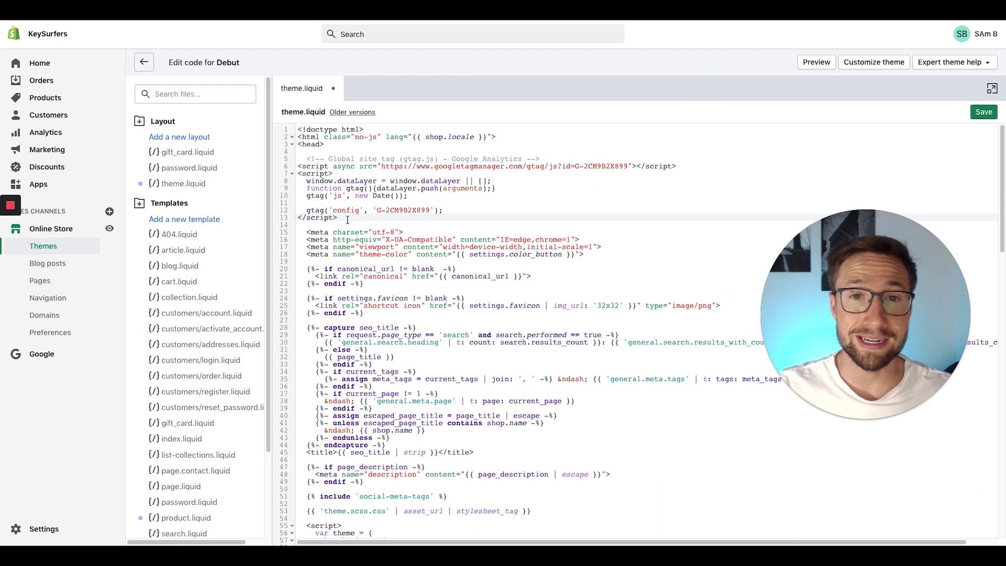
{"action": "left_click", "coordinate": [985, 112]}
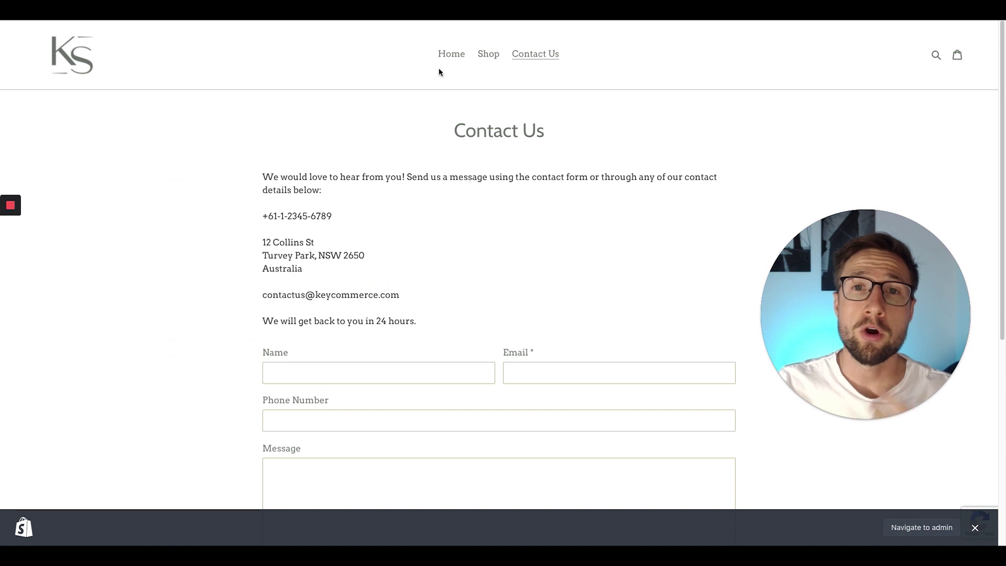
{"action": "left_click", "coordinate": [449, 55]}
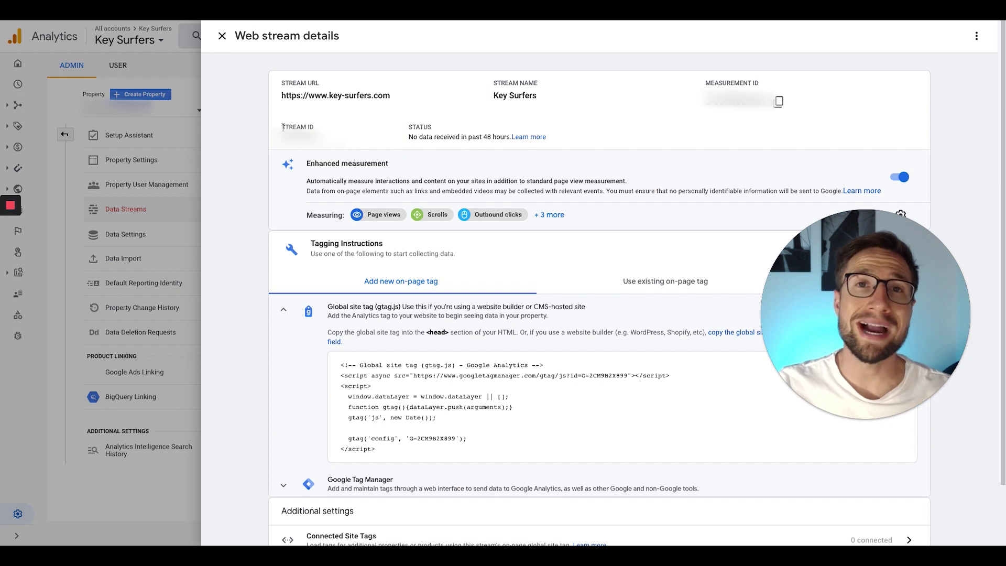
Step: Close the web stream details and view the Realtime overview showing 1 user
{"action": "left_click", "coordinate": [223, 40]}
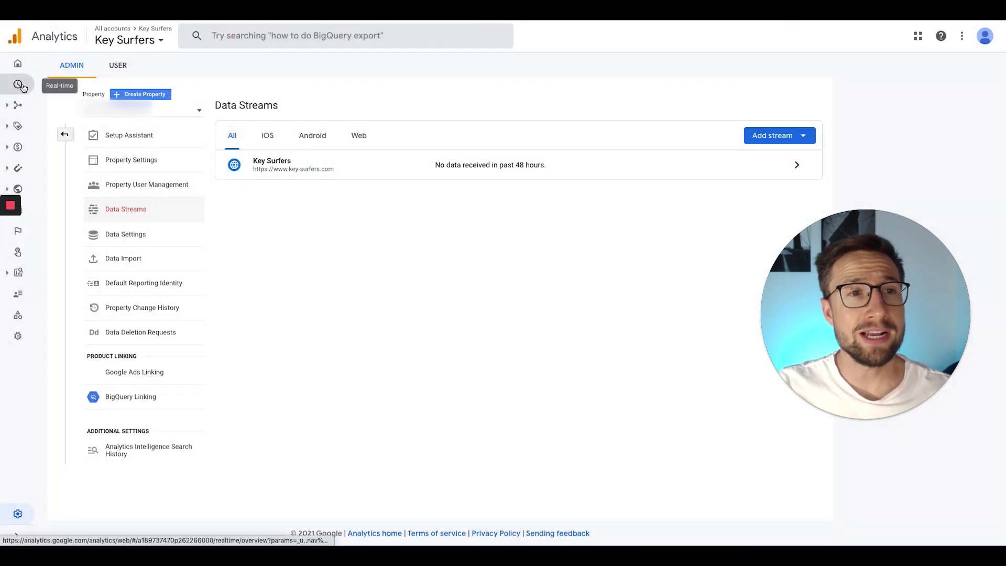
{"action": "left_click", "coordinate": [19, 87]}
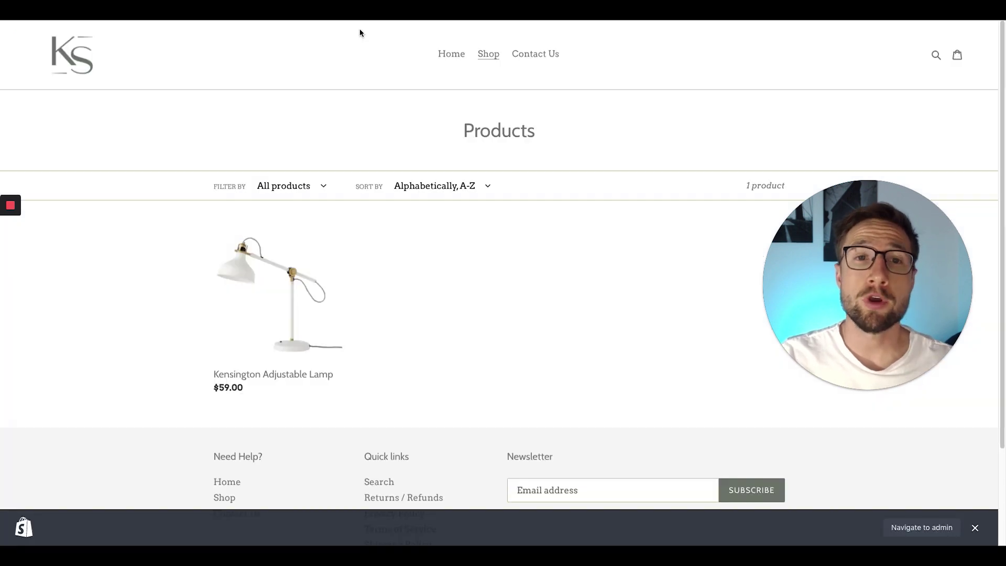
Step: View the live store's page source and highlight the gtag block and its measurement ID in the head
{"action": "right_click", "coordinate": [171, 212]}
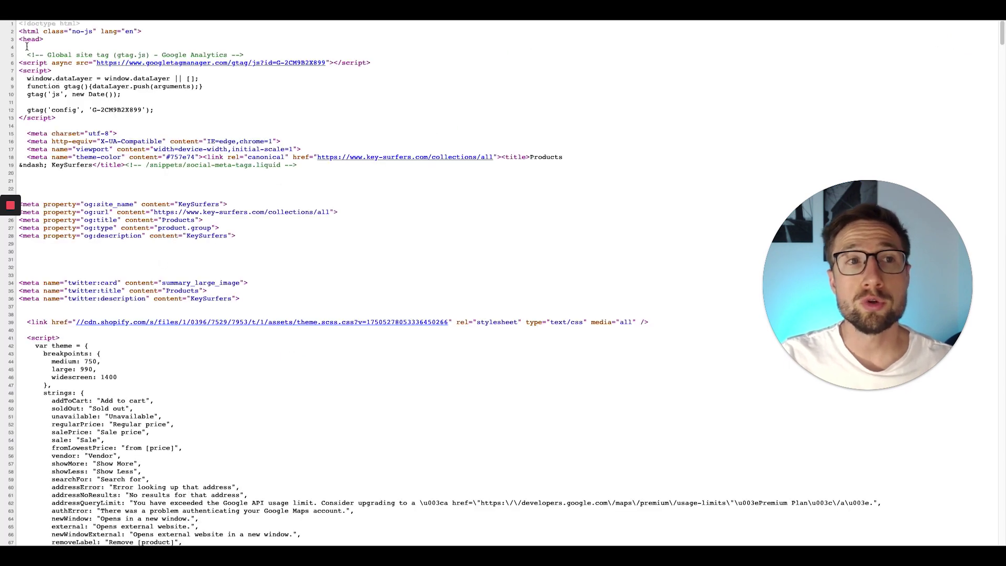
{"action": "left_click_drag", "start_coordinate": [20, 39], "coordinate": [244, 55]}
{"action": "left_click", "coordinate": [98, 118]}
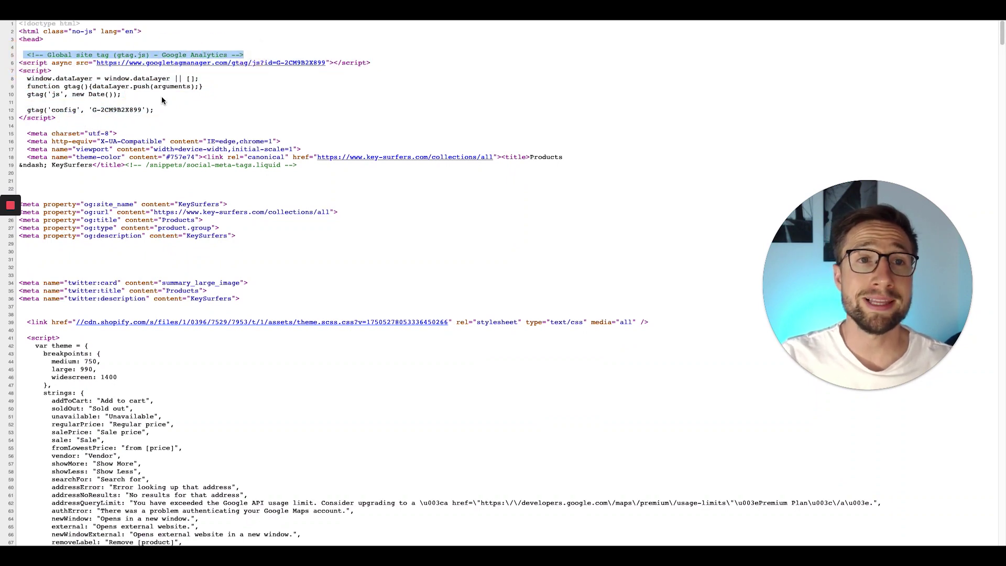
{"action": "left_click_drag", "start_coordinate": [142, 110], "coordinate": [100, 110]}
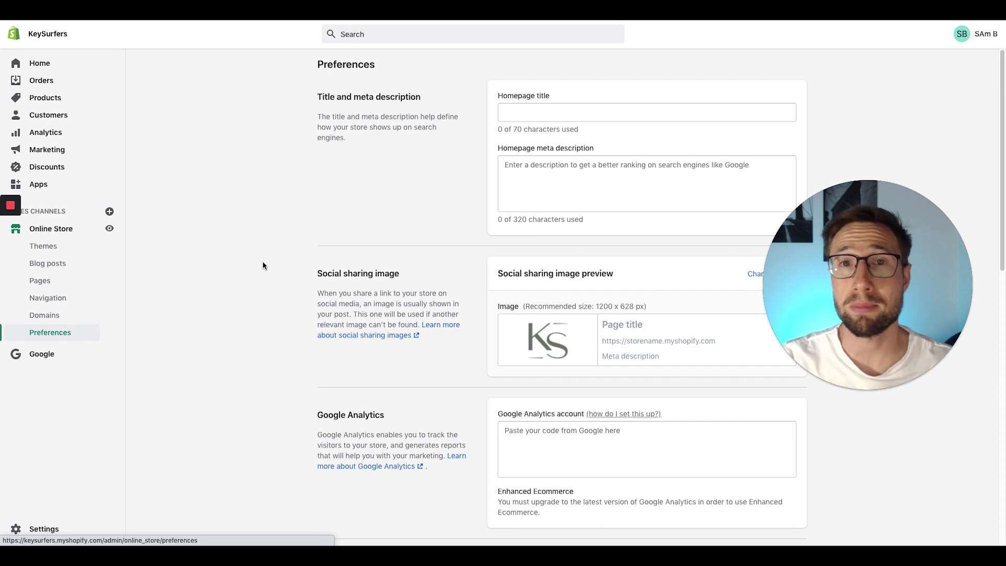
Step: Paste the gtag snippet into the Google Analytics account field
{"action": "scroll", "coordinate": [262, 262], "scroll_direction": "down", "scroll_amount": 2}
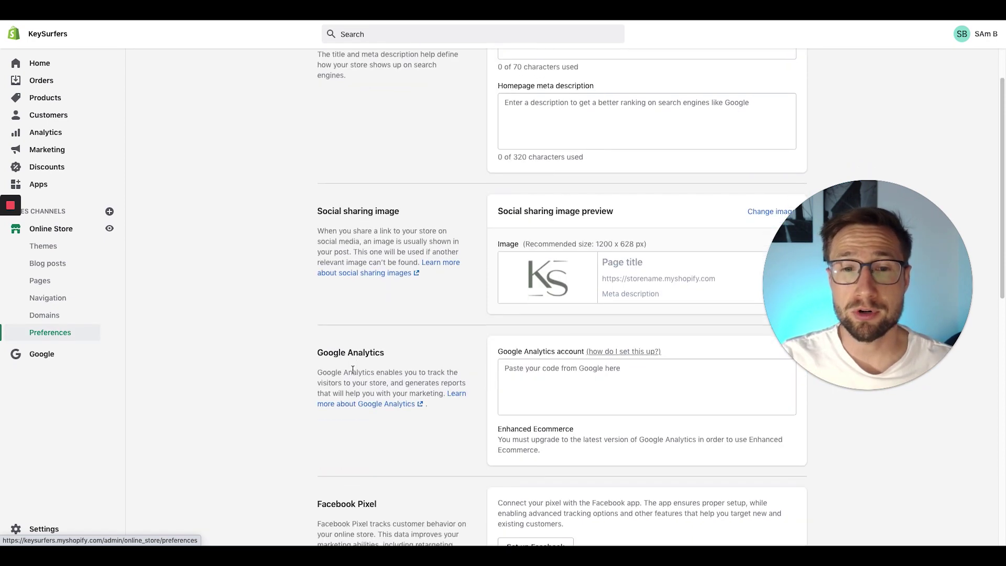
{"action": "scroll", "coordinate": [524, 346], "scroll_direction": "down", "scroll_amount": 1}
{"action": "left_click_drag", "start_coordinate": [496, 312], "coordinate": [580, 306]}
{"action": "key", "text": "ctrl+v"}
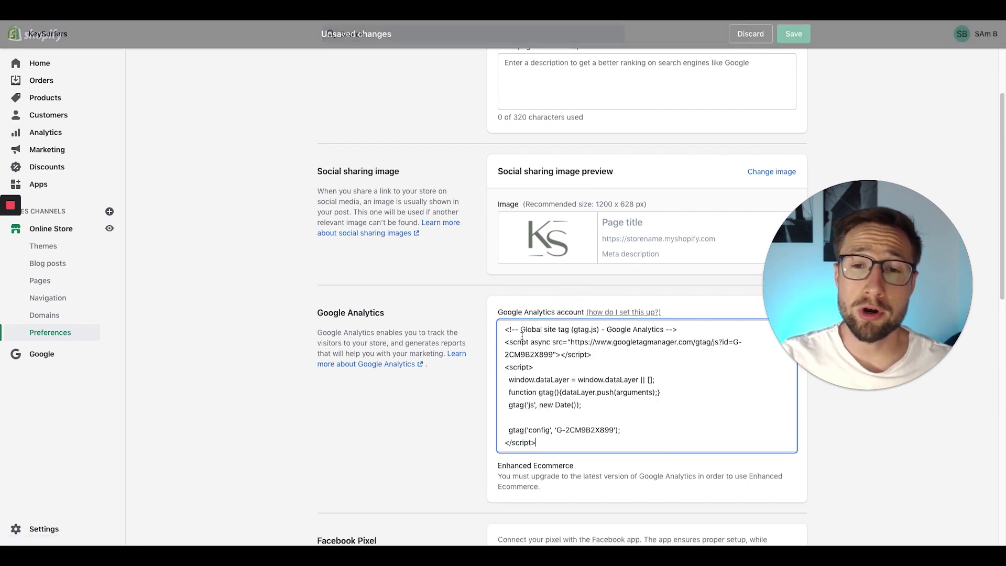
Step: Attempt to save the preferences; Shopify rejects the snippet, expecting a UA-xxxx-x ID
{"action": "scroll", "coordinate": [559, 390], "scroll_direction": "down", "scroll_amount": 5}
{"action": "scroll", "coordinate": [755, 143], "scroll_direction": "up", "scroll_amount": 10}
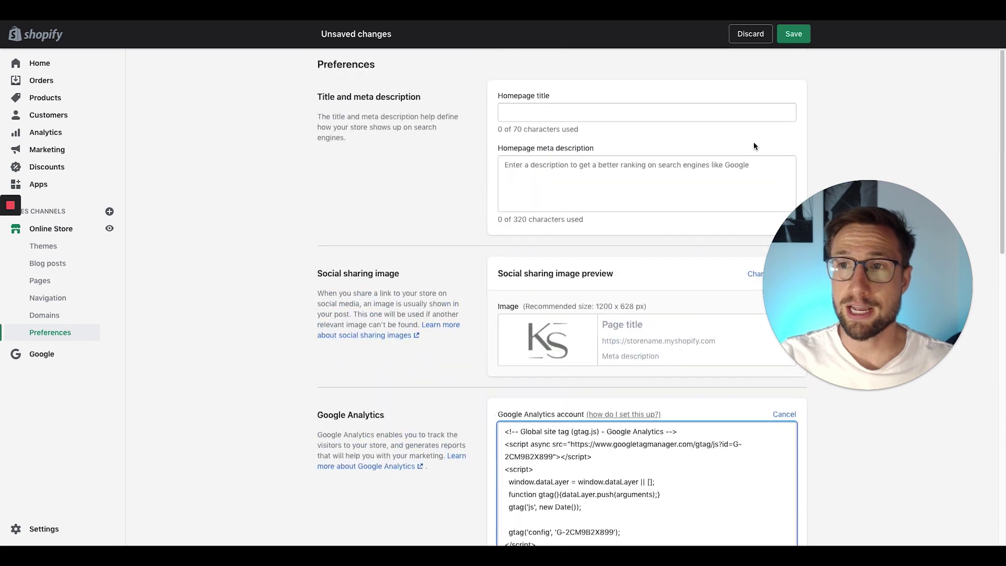
{"action": "left_click", "coordinate": [793, 33]}
{"action": "left_click_drag", "start_coordinate": [676, 412], "coordinate": [500, 412]}
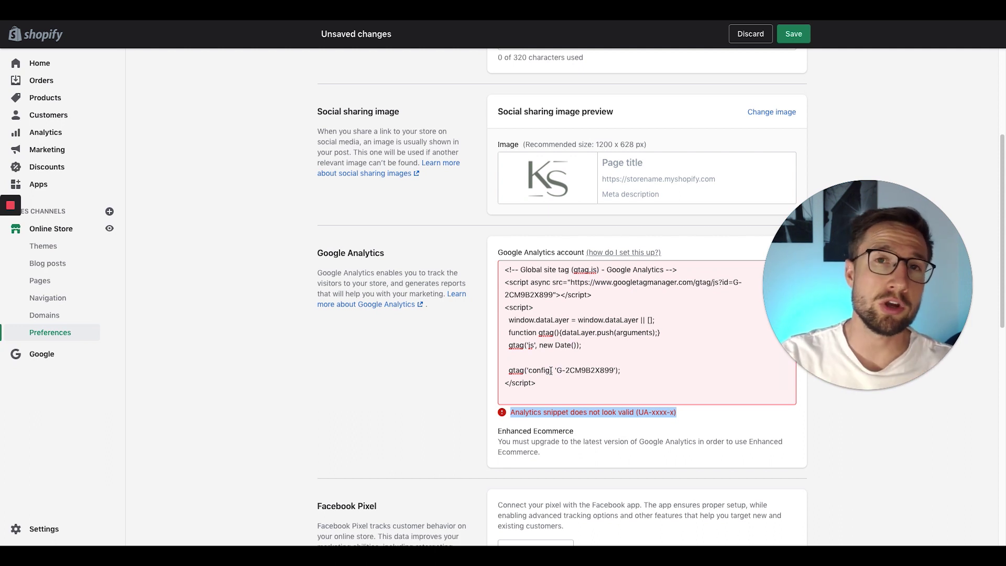
{"action": "left_click", "coordinate": [549, 383]}
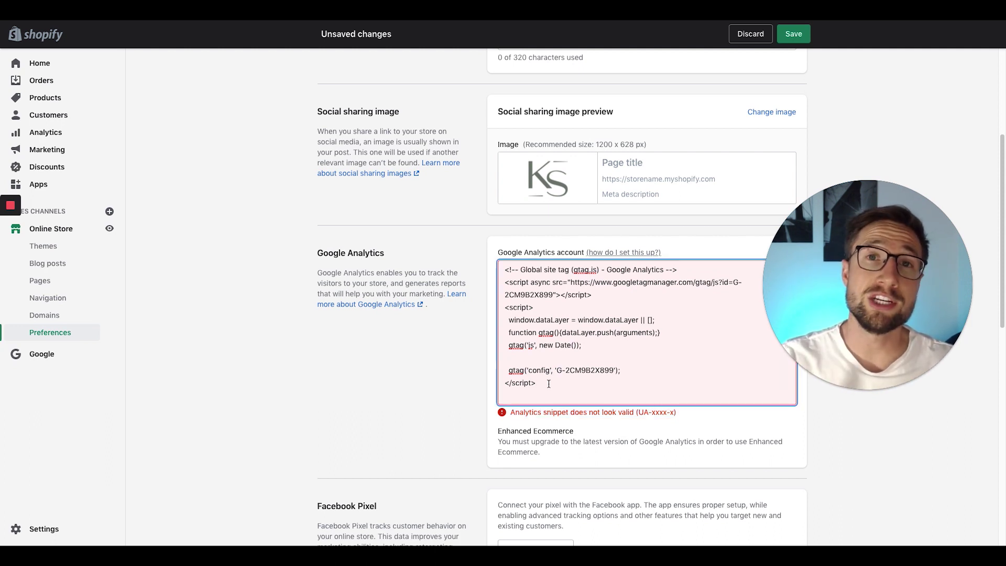